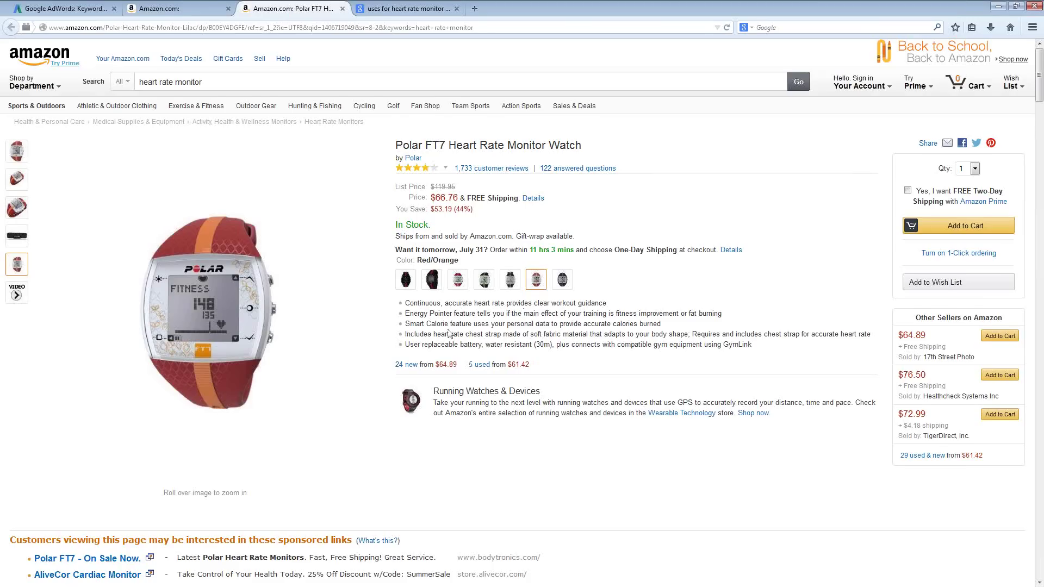
- Scroll the Polar FT7 Amazon page to its Product Description and Key Features list
scroll(449, 332, "down", 15)
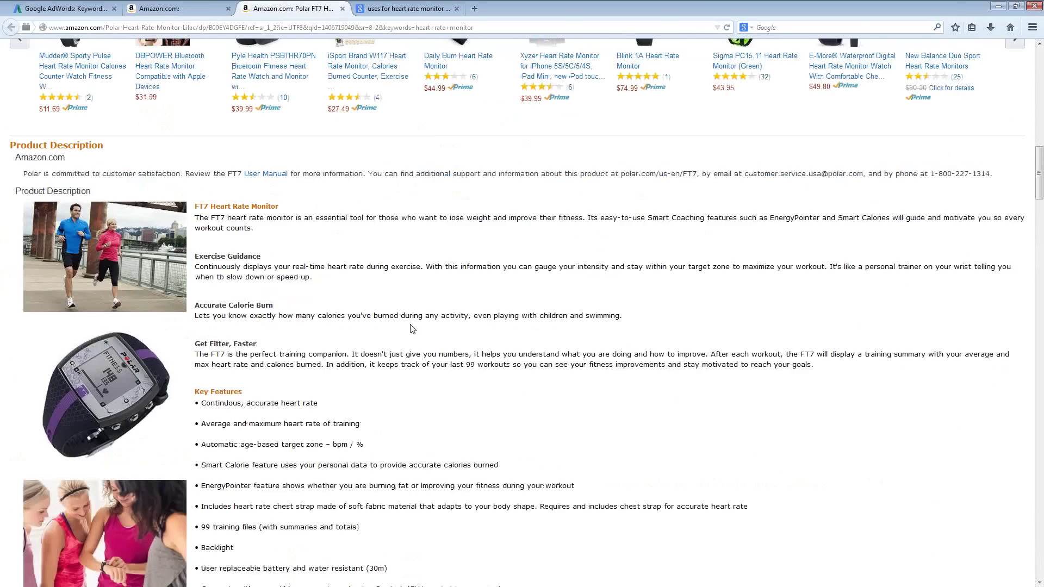
scroll(326, 315, "down", 3)
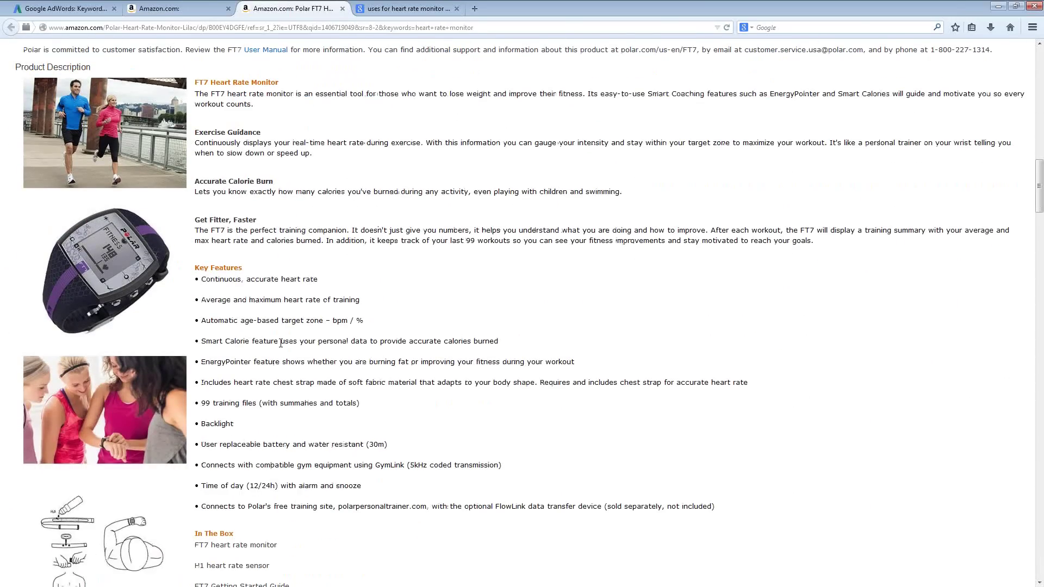
scroll(280, 342, "up", 5)
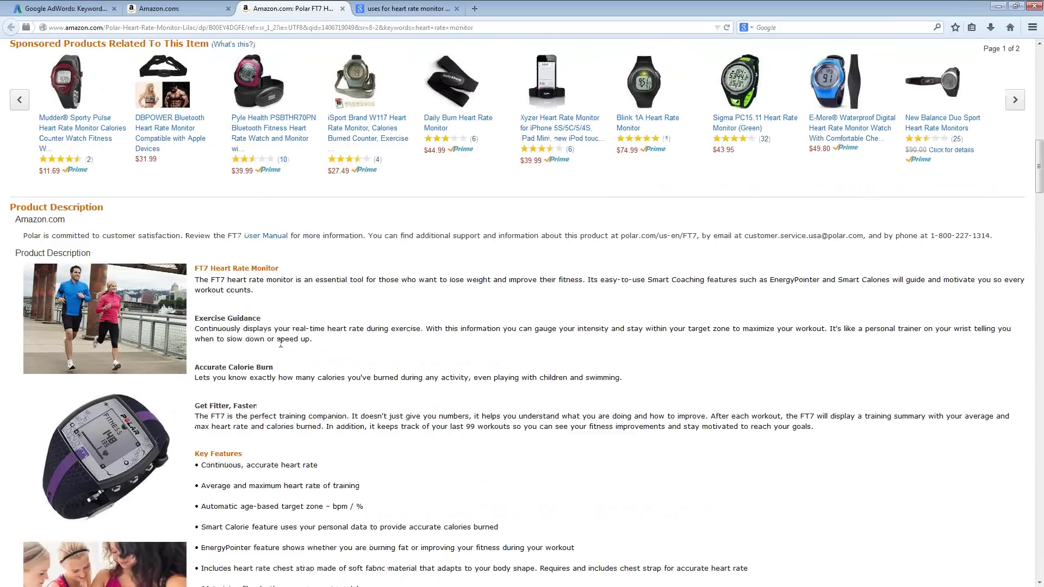
scroll(281, 343, "down", 3)
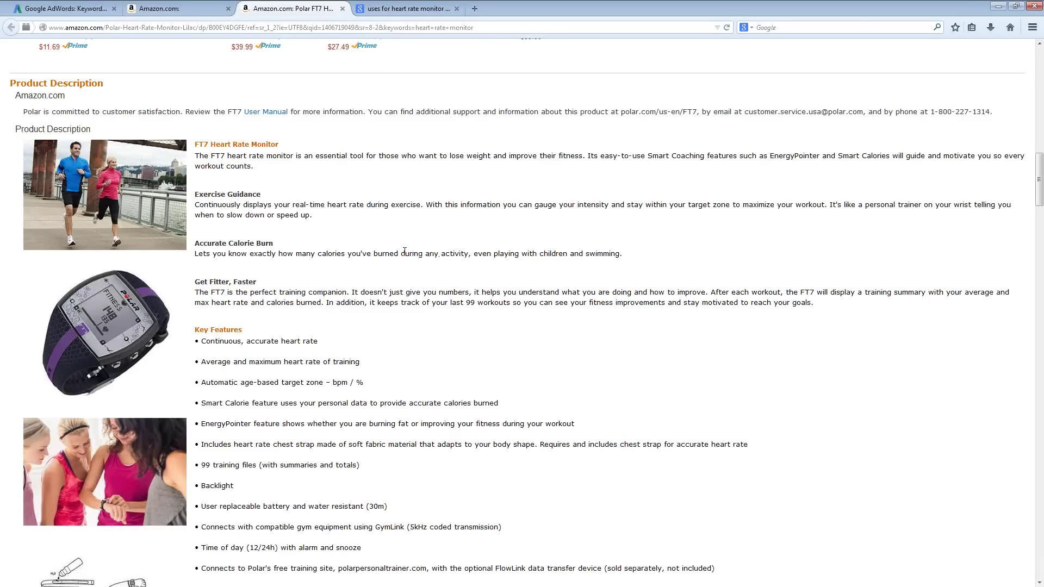
- Scroll past In The Box and the H1 strap to the training zones 1–5 and FT4/FT7/FT60 comparison chart
scroll(405, 251, "down", 5)
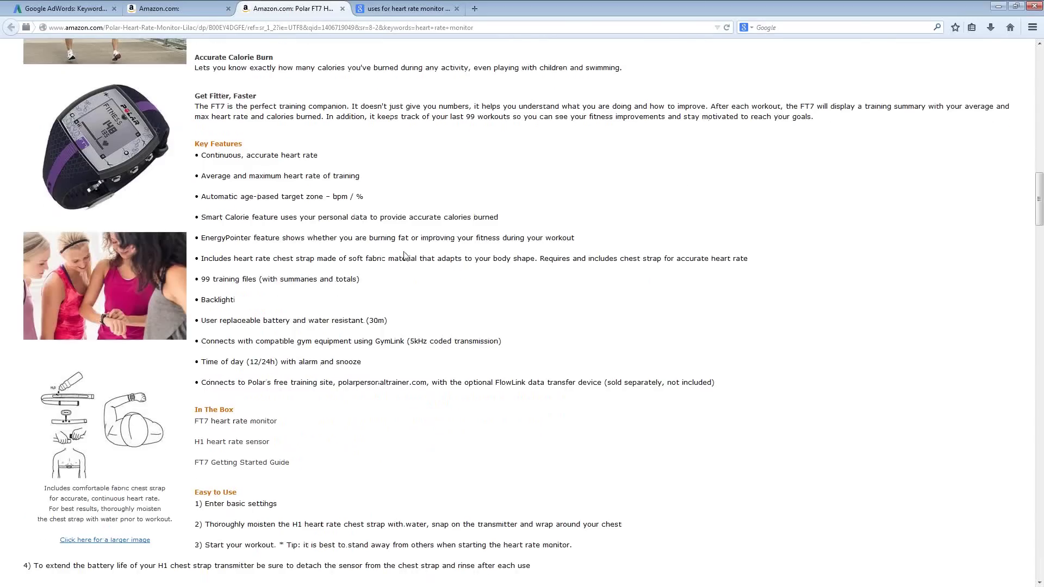
scroll(397, 252, "down", 2)
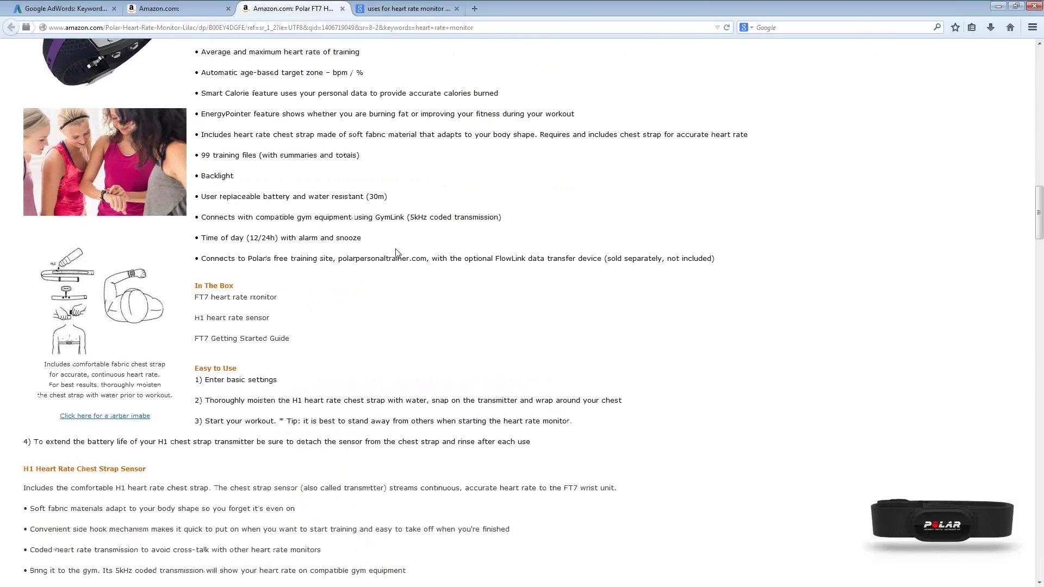
scroll(395, 251, "down", 3)
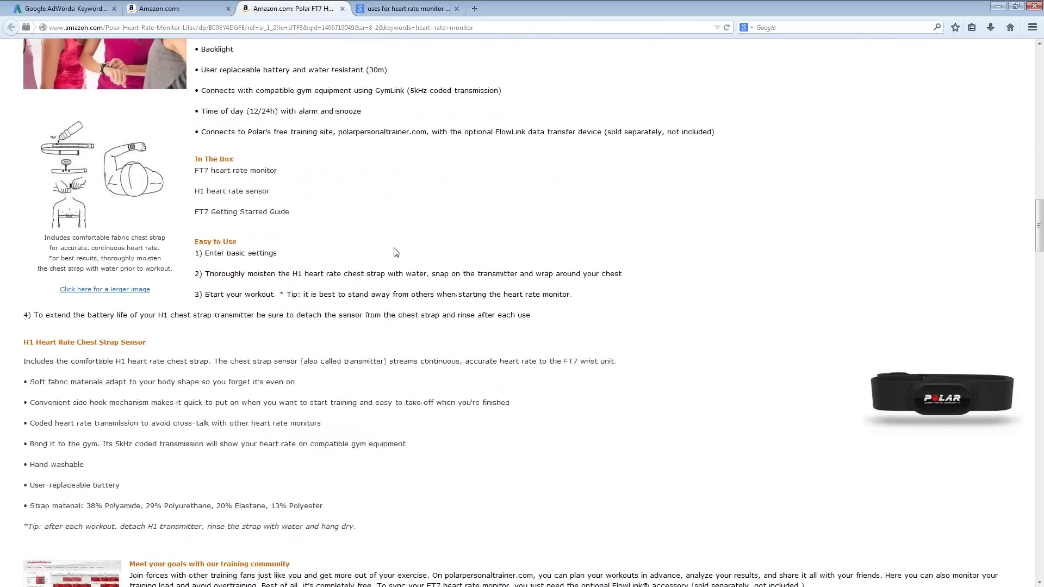
scroll(342, 243, "down", 4)
scroll(340, 243, "down", 3)
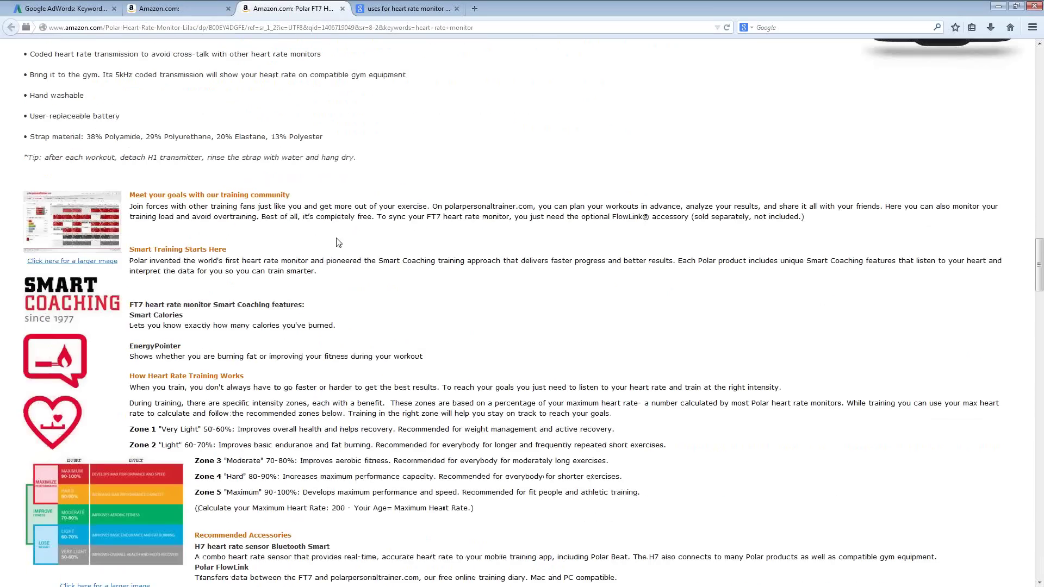
scroll(337, 242, "down", 3)
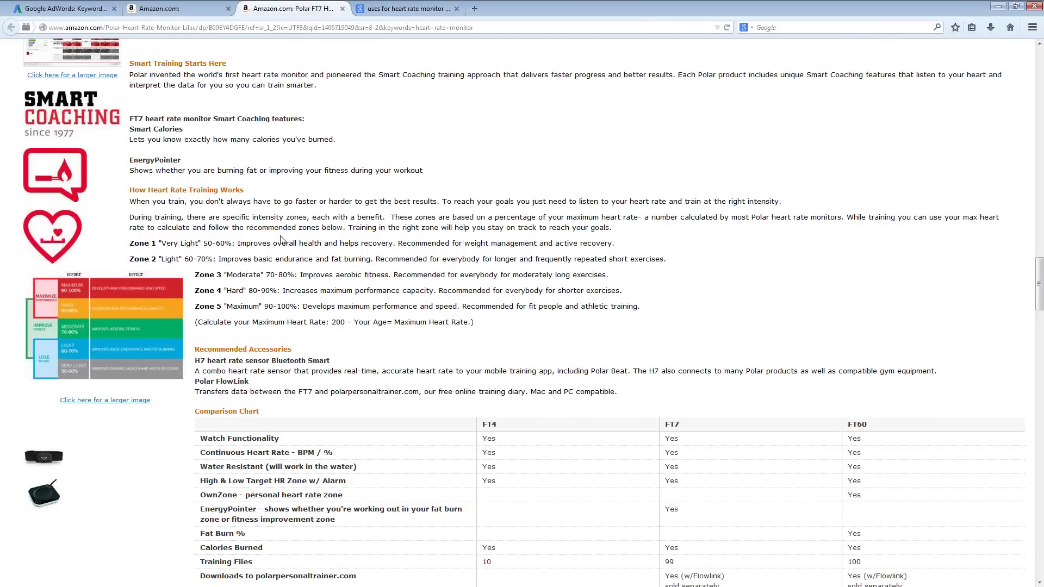
scroll(318, 227, "up", 2)
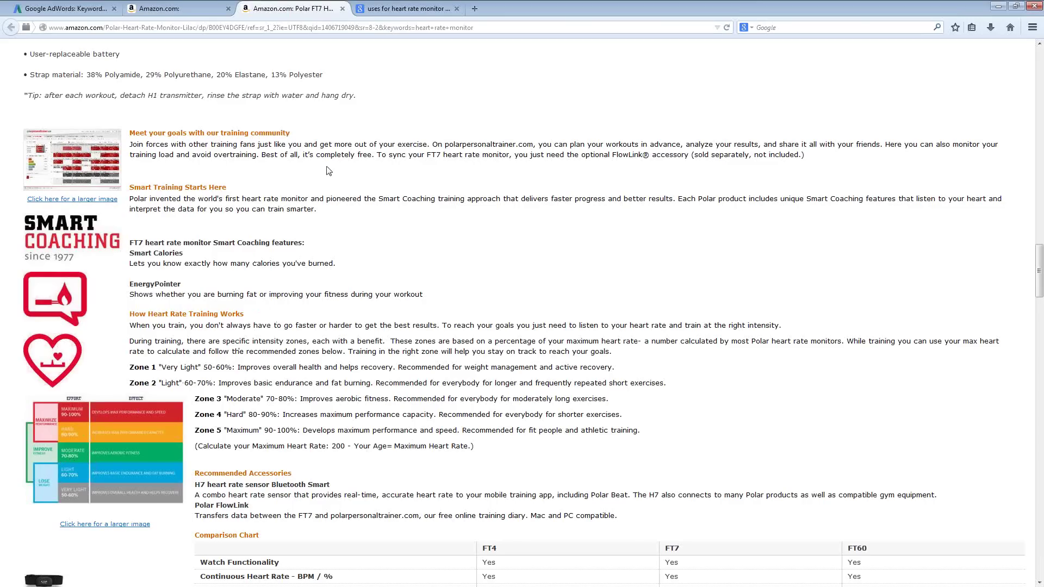
- Scroll down to the FT7 customer reviews, rated 4.2 out of 5 from 1,733 reviews
scroll(328, 174, "down", 10)
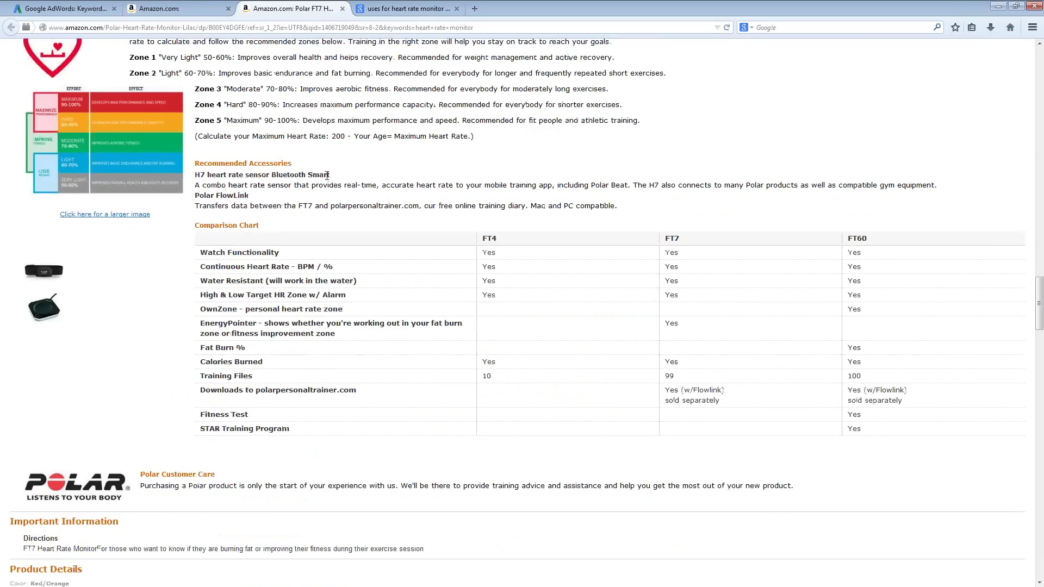
scroll(324, 176, "down", 7)
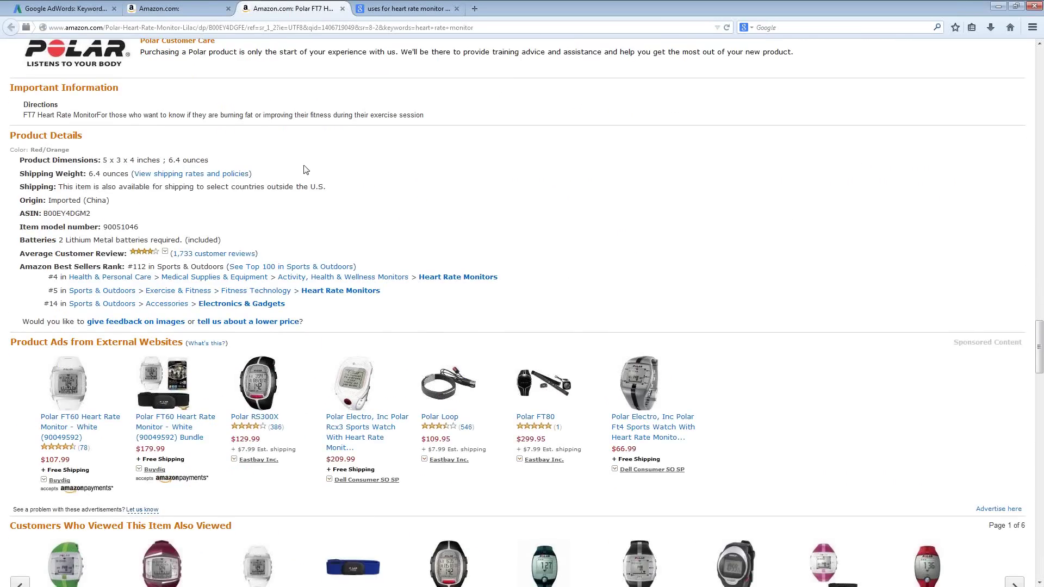
scroll(305, 170, "down", 10)
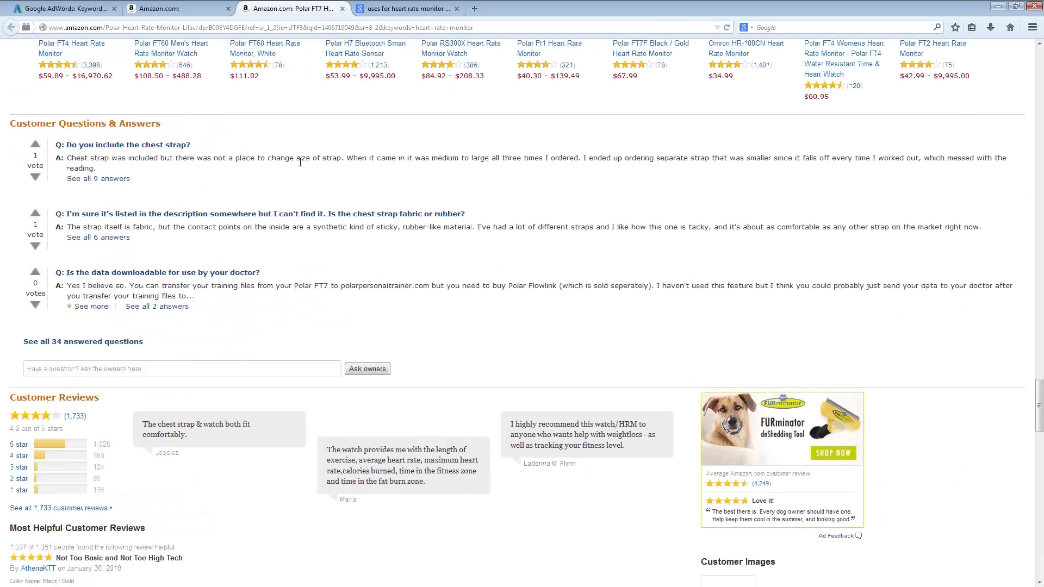
scroll(300, 168, "up", 1)
scroll(300, 168, "down", 1)
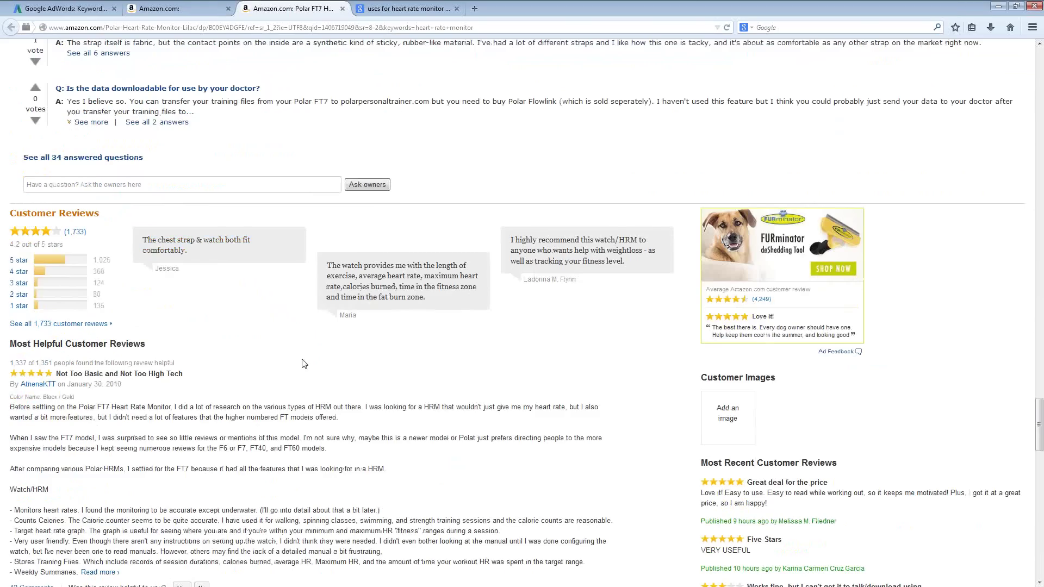
scroll(302, 362, "down", 1)
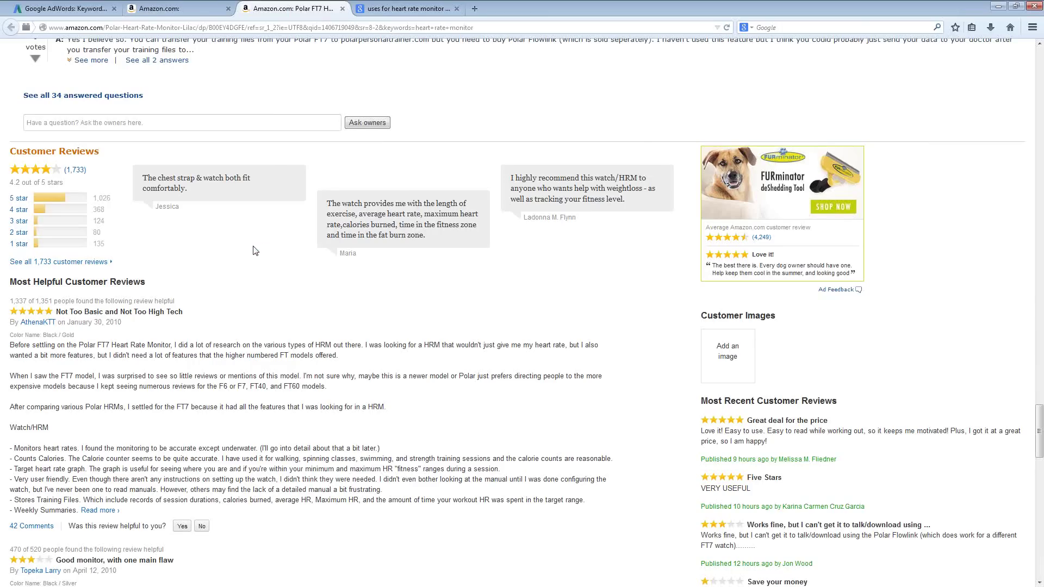
- In the 'uses for heart rate monitor' results, bring up the link menu on Polar's first result
left_click(393, 8)
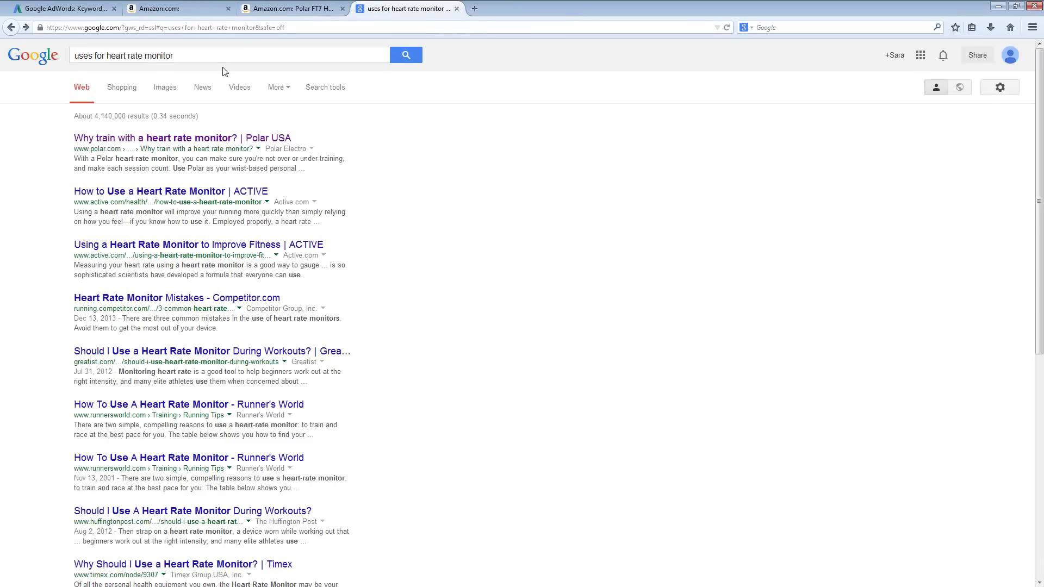
right_click(185, 138)
- Open Polar's 'Why train with a heart rate monitor?' in a new tab and view its heart rate zones chart
left_click(240, 145)
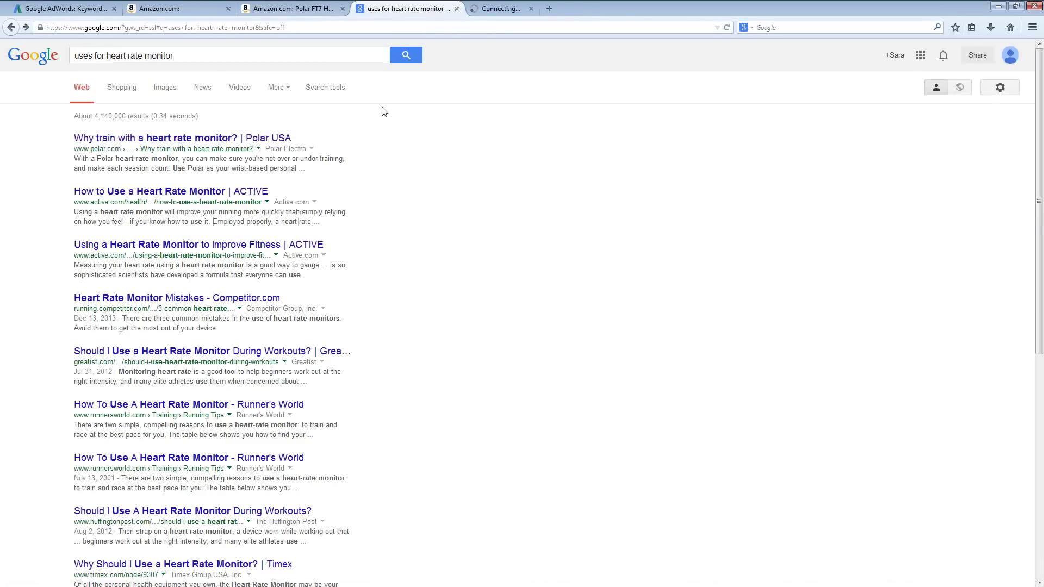
left_click(515, 10)
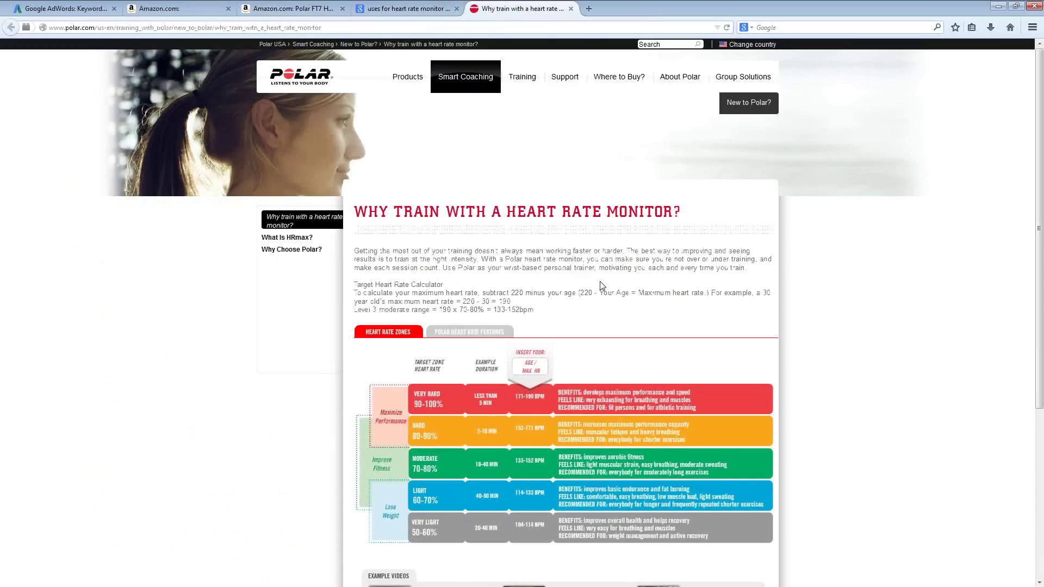
scroll(593, 288, "down", 2)
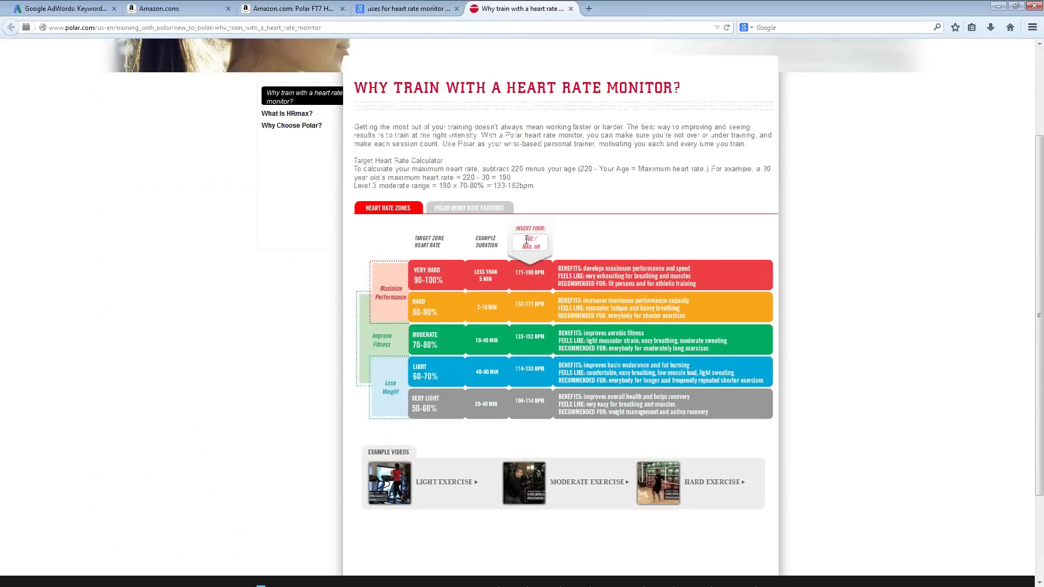
scroll(526, 240, "up", 2)
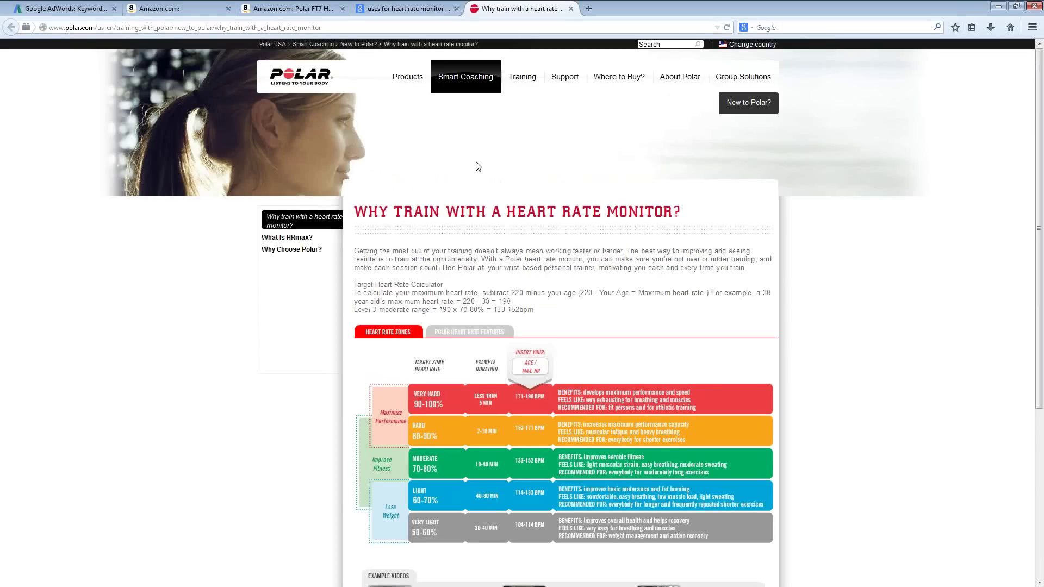
scroll(451, 293, "down", 1)
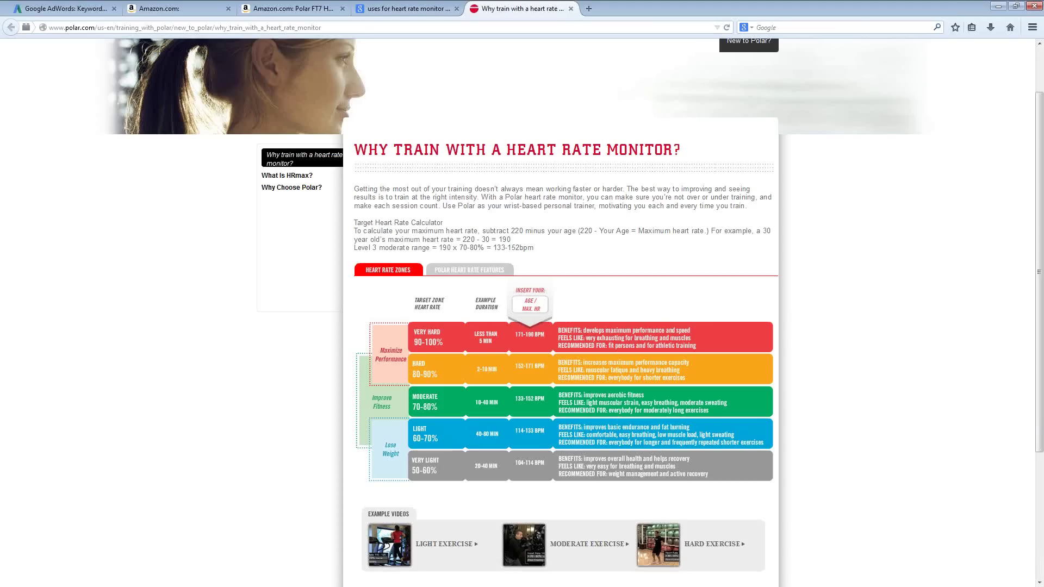
- Return to Keyword Planner and show Keyword ideas, with 'heart rate monitor' at 90,500 monthly searches
left_click(61, 8)
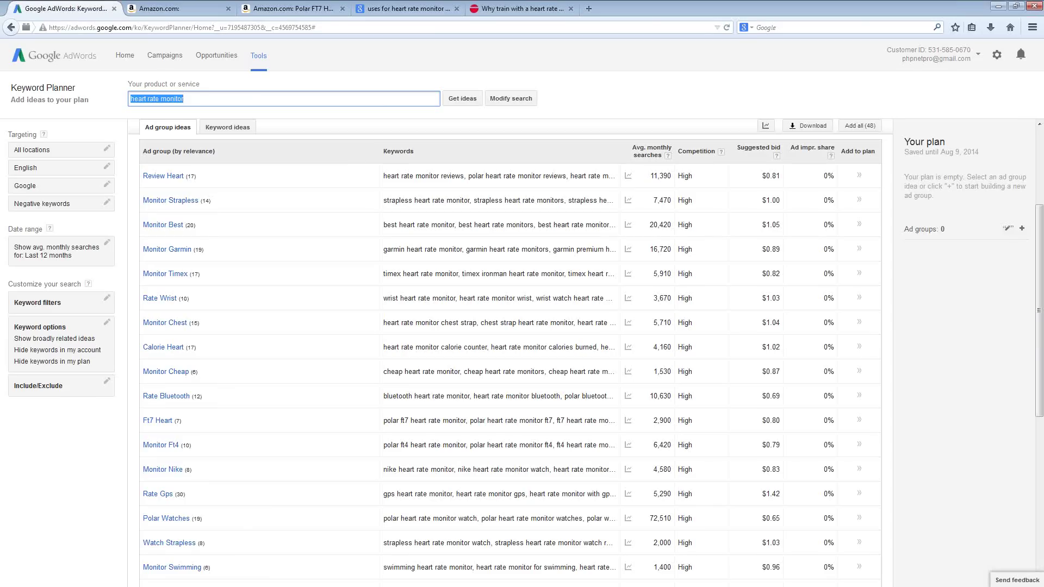
left_click(228, 129)
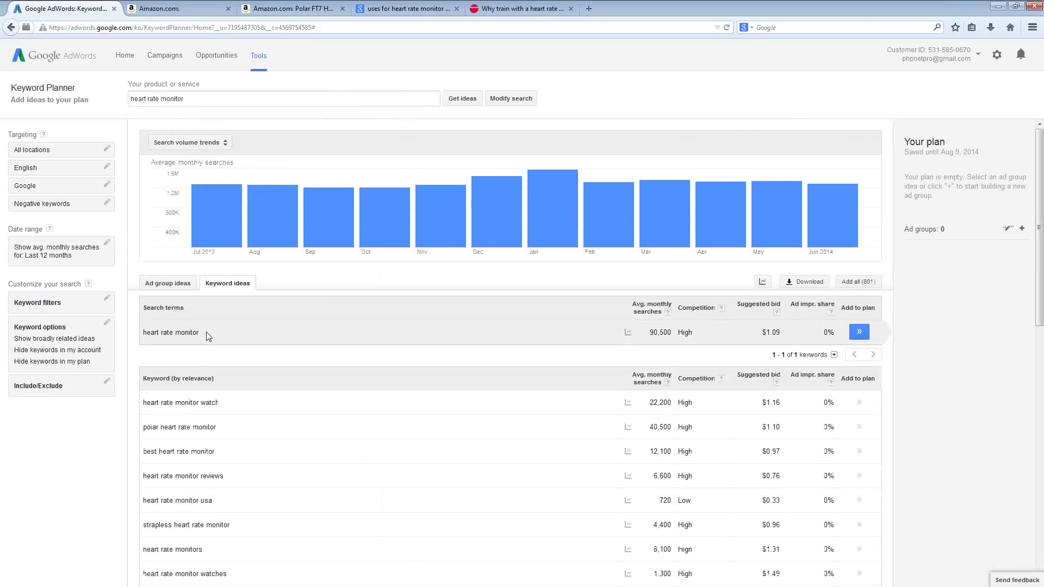
left_click_drag(208, 336, 143, 333)
left_click_drag(674, 336, 647, 337)
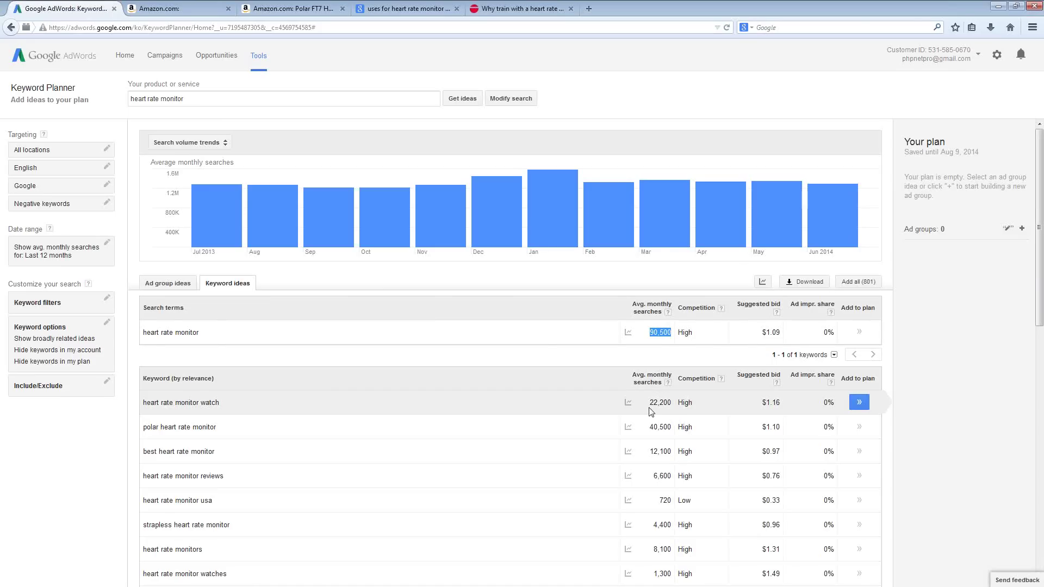
left_click(191, 99)
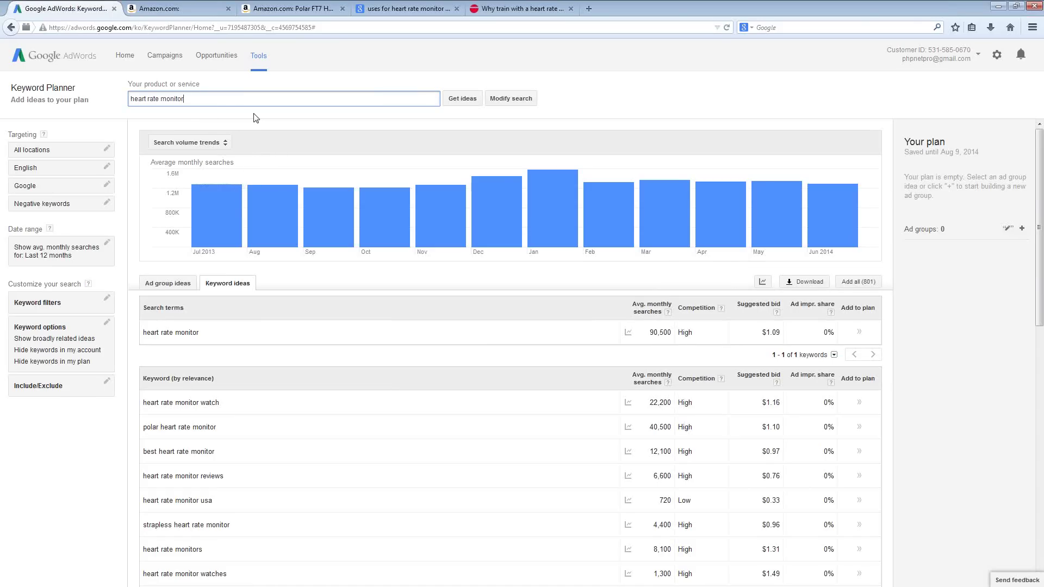
- Replace the search phrase with 'cardio fitness for senior women' and get new keyword ideas
key("ctrl+a")
key("BackSpace")
type("cardio fitness for seniroor women")
key("Return")
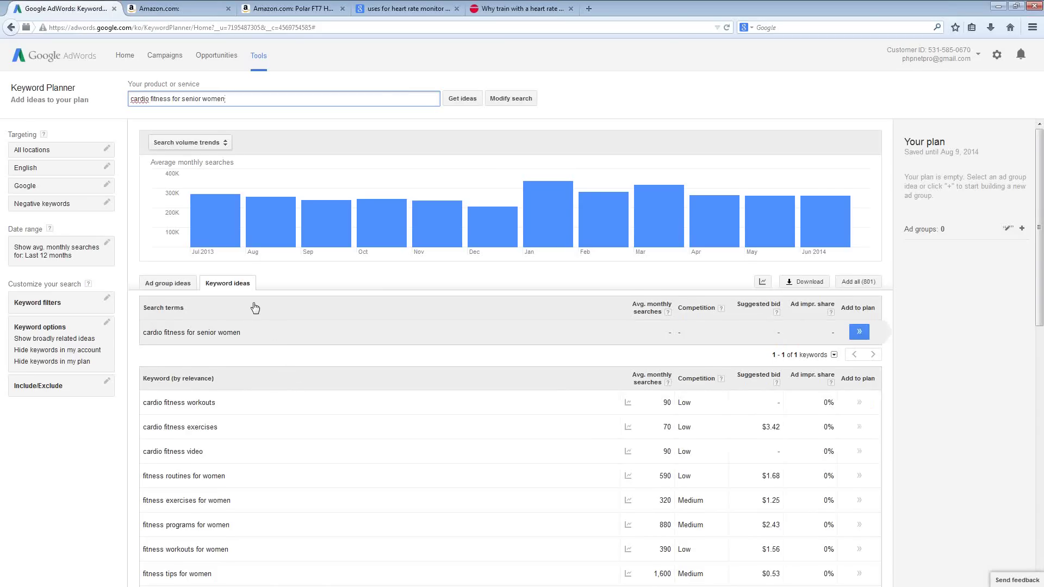
- Scroll the ideas table to 'cardio workouts for women' (3,600) and 'senior fitness' (1,000)
scroll(256, 308, "down", 1)
scroll(255, 308, "down", 1)
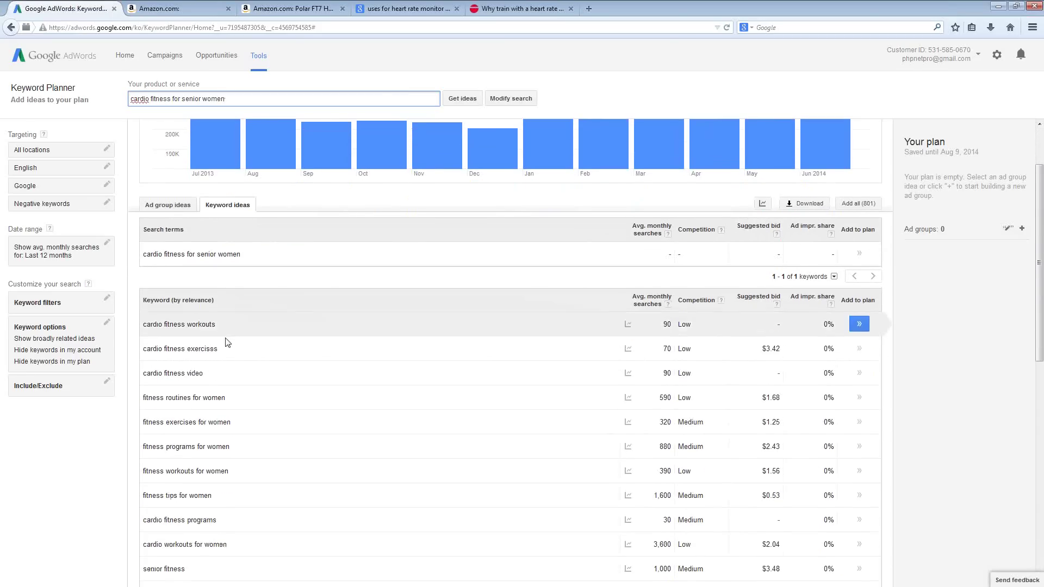
scroll(228, 354, "down", 1)
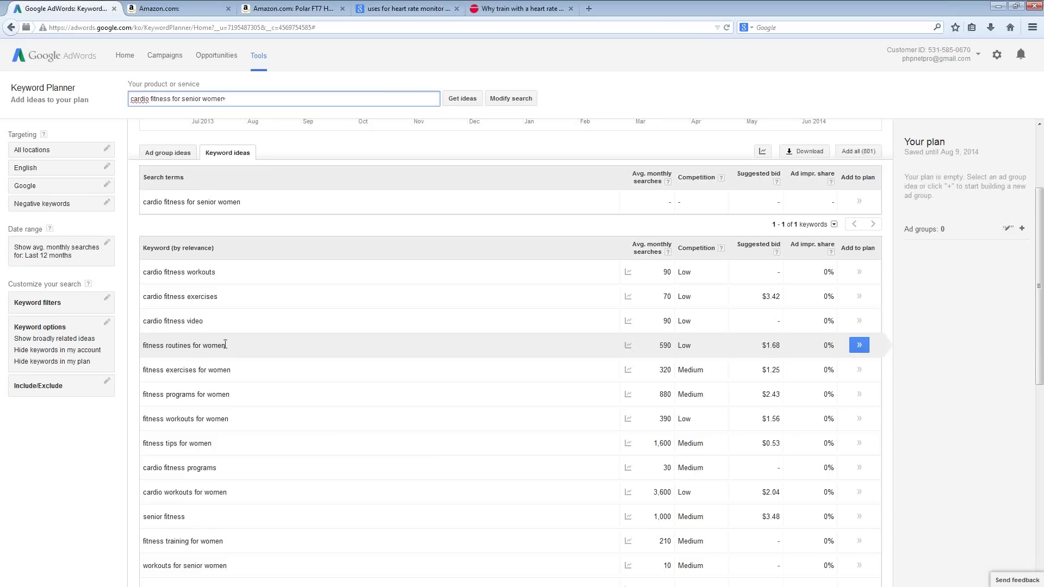